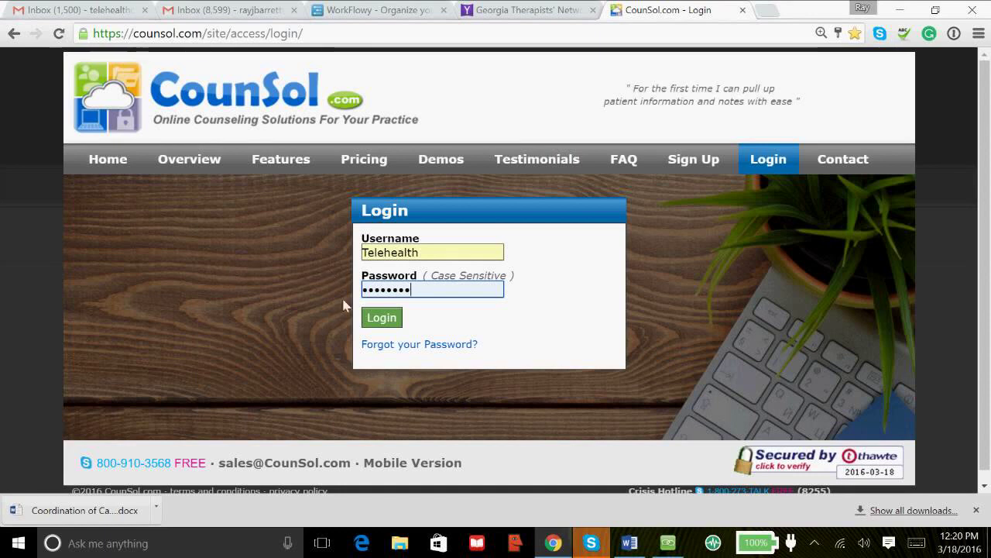
# Log in to the CounSol practice account and dismiss the 1Password auto-save prompt
pyautogui.click(382, 318)
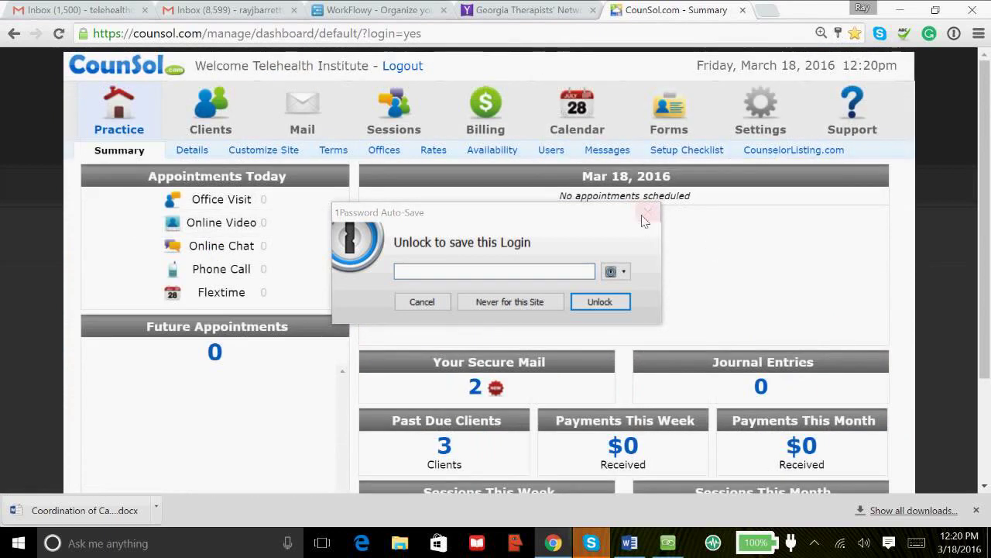
pyautogui.click(647, 215)
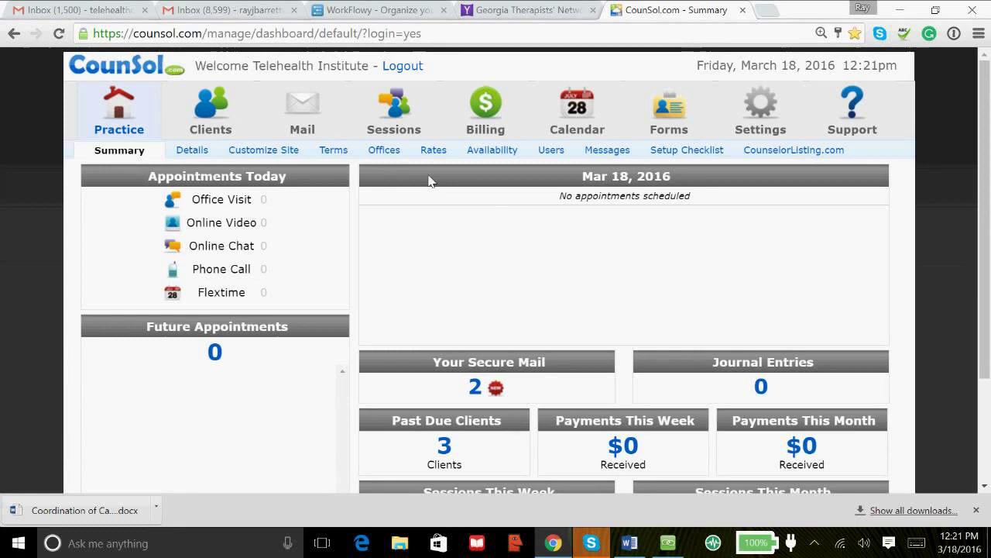
pyautogui.moveTo(318, 127)
# Start a new Friday March 18 appointment as a Private Session for the guest client
pyautogui.click(581, 116)
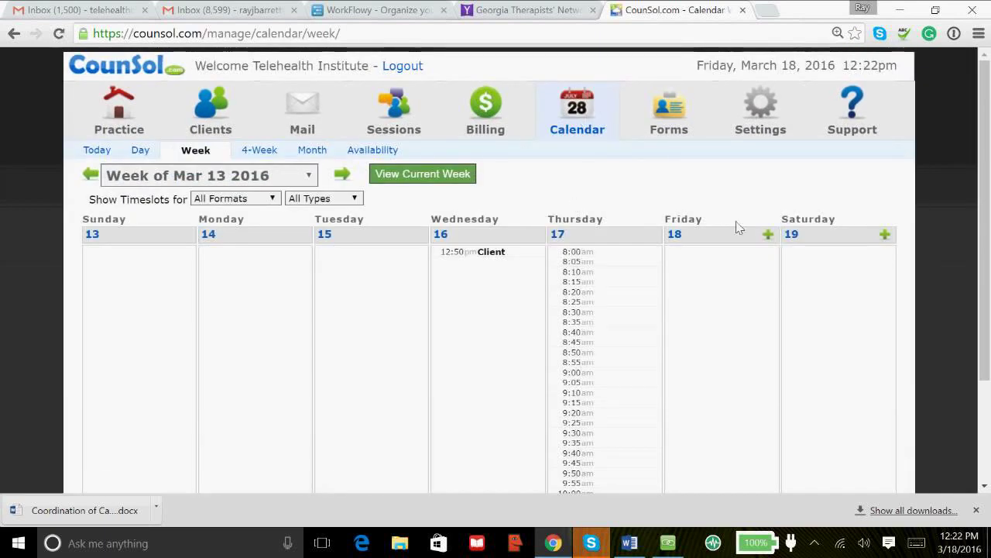
pyautogui.click(768, 234)
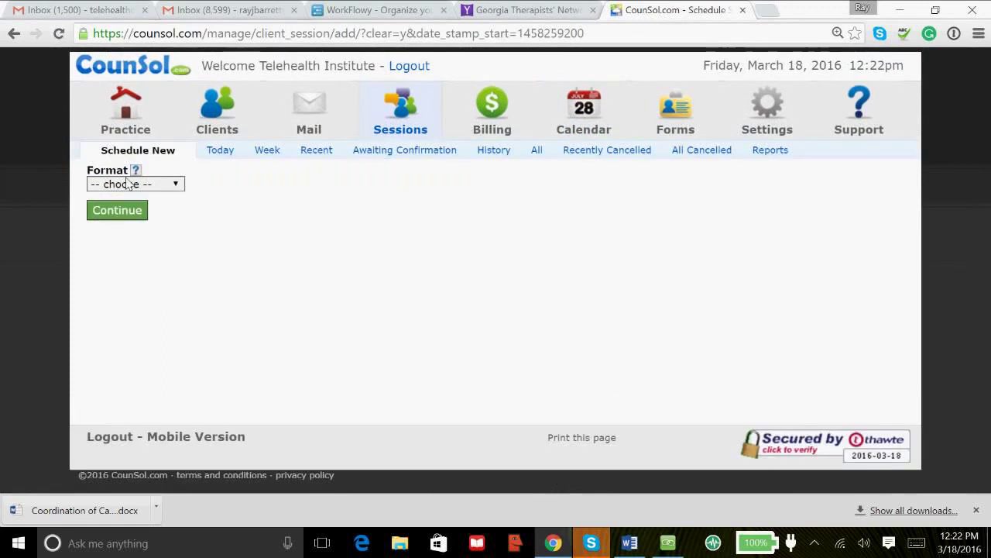
pyautogui.click(132, 183)
pyautogui.click(130, 212)
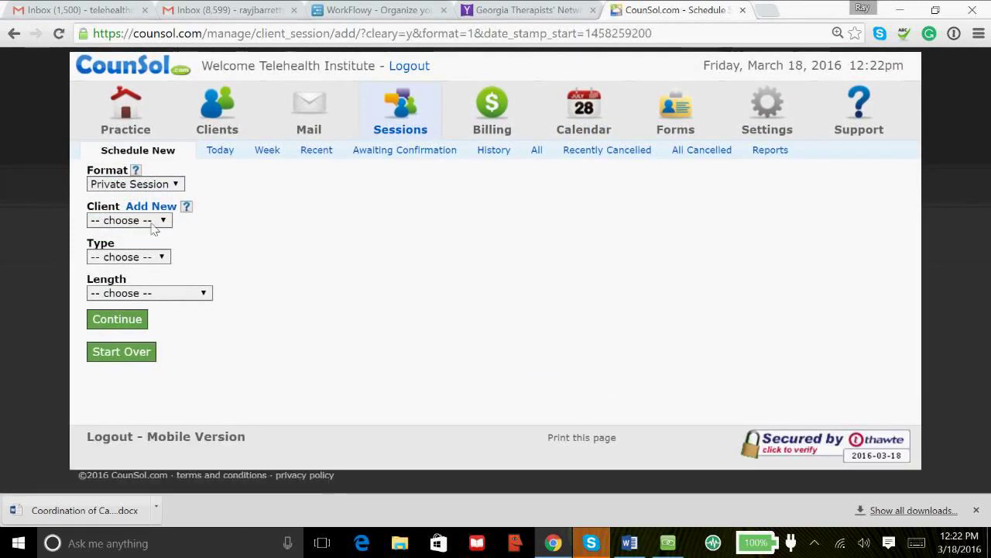
pyautogui.click(153, 220)
pyautogui.click(146, 249)
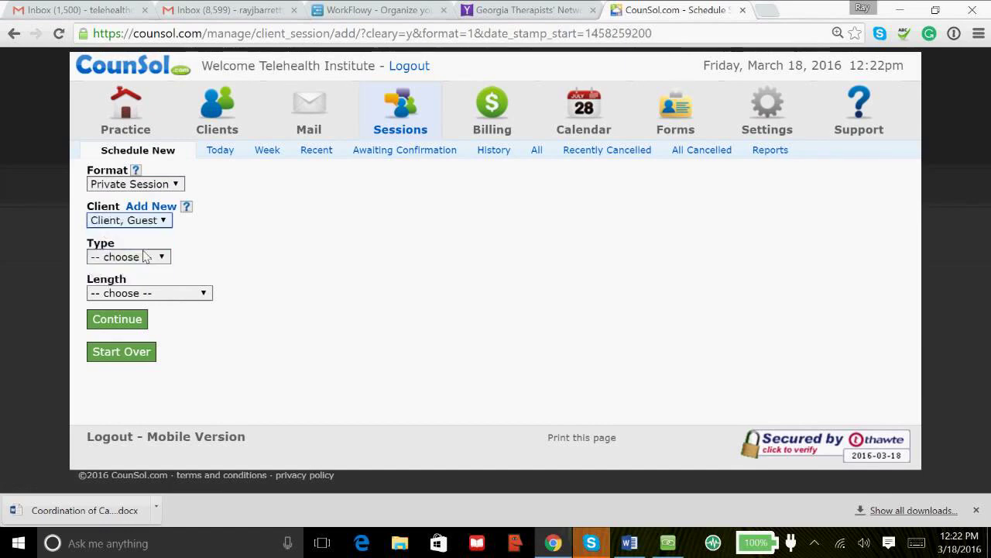
# Set the session type to Online Video and length to 15 minutes, then continue
pyautogui.click(144, 260)
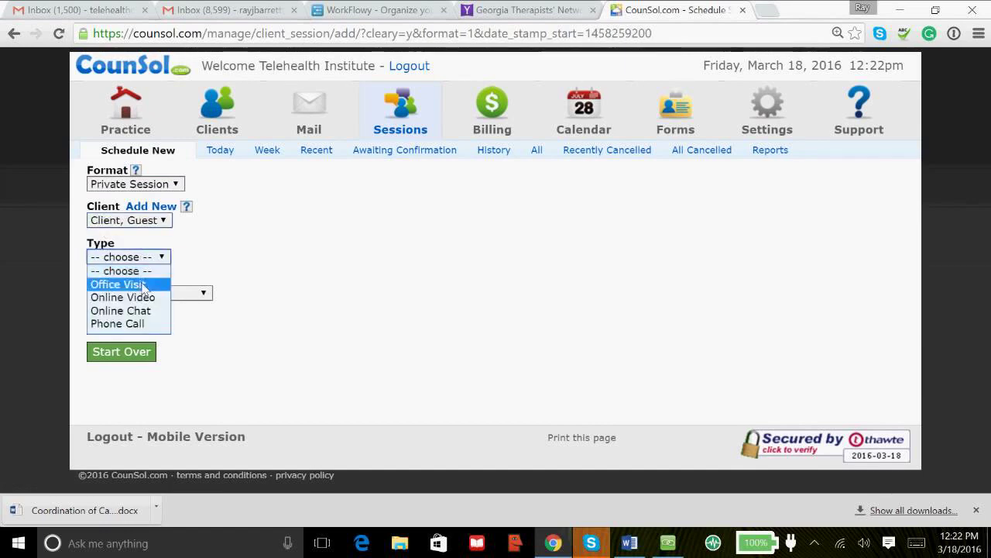
pyautogui.click(142, 284)
pyautogui.click(134, 259)
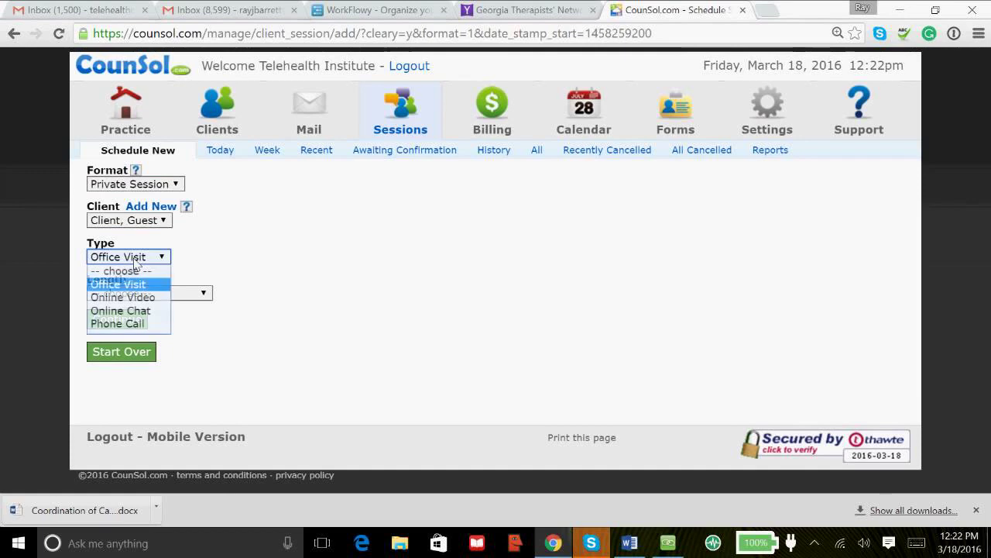
pyautogui.click(142, 298)
pyautogui.click(166, 294)
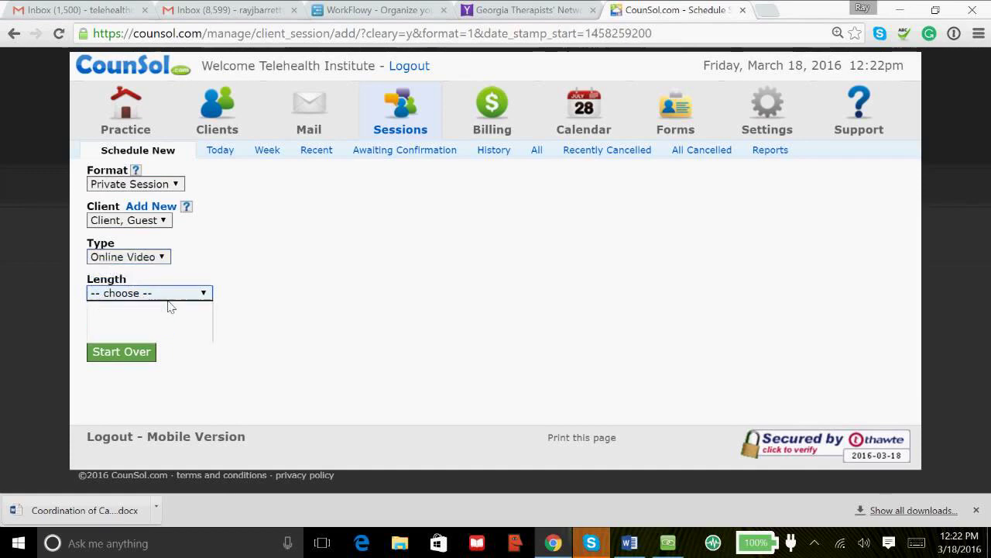
pyautogui.click(166, 322)
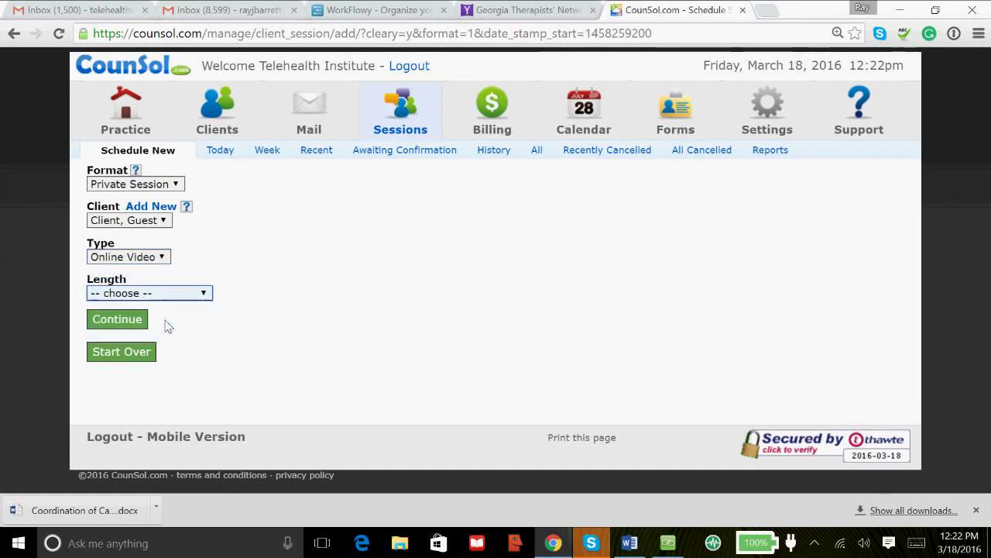
pyautogui.click(118, 320)
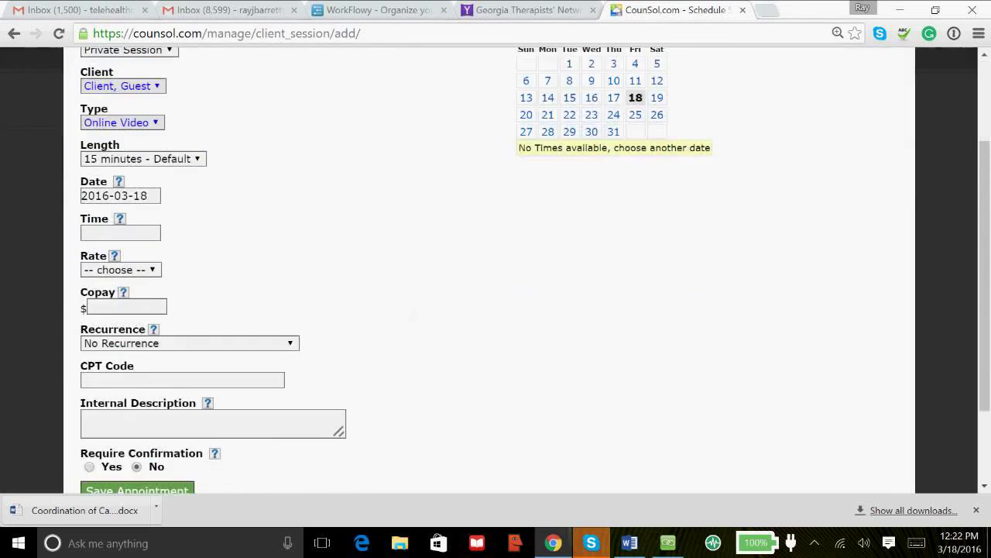
# Enter 12:25pm as the session time
pyautogui.scroll(-3, 496, 271)
pyautogui.click(129, 123)
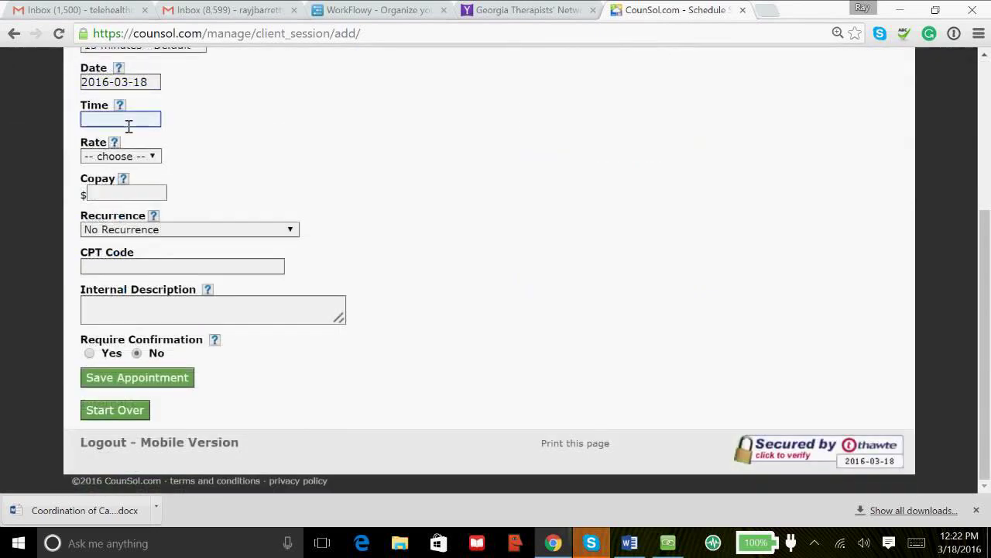
pyautogui.write('12')
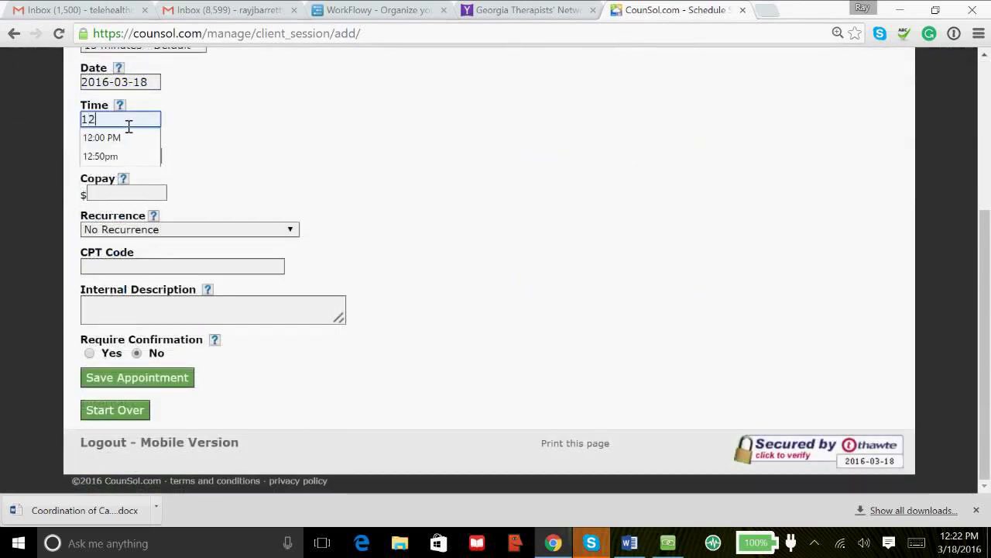
pyautogui.write(':2')
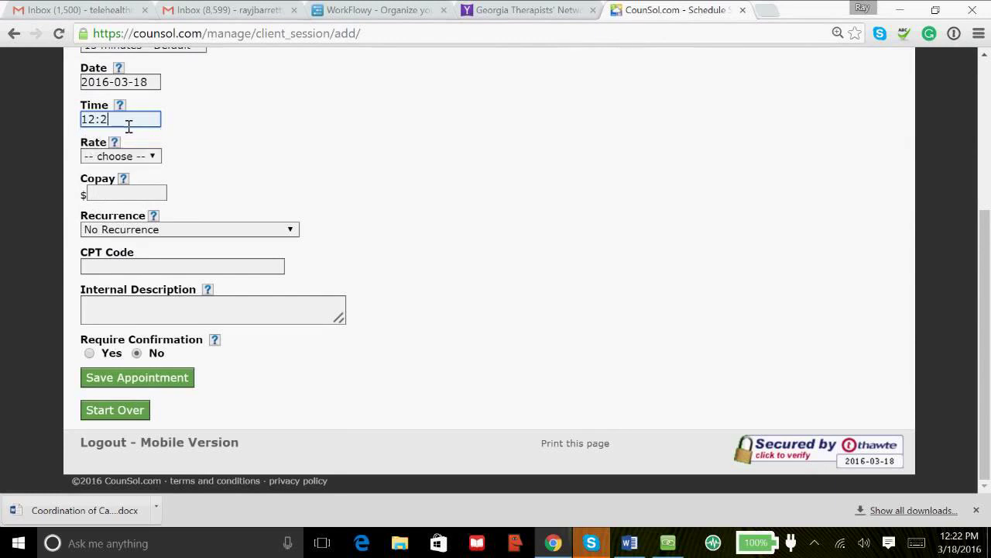
pyautogui.write('5pm')
# Leave the CPT code empty and set the billing rate to No Invoice
pyautogui.click(201, 267)
pyautogui.click(201, 268)
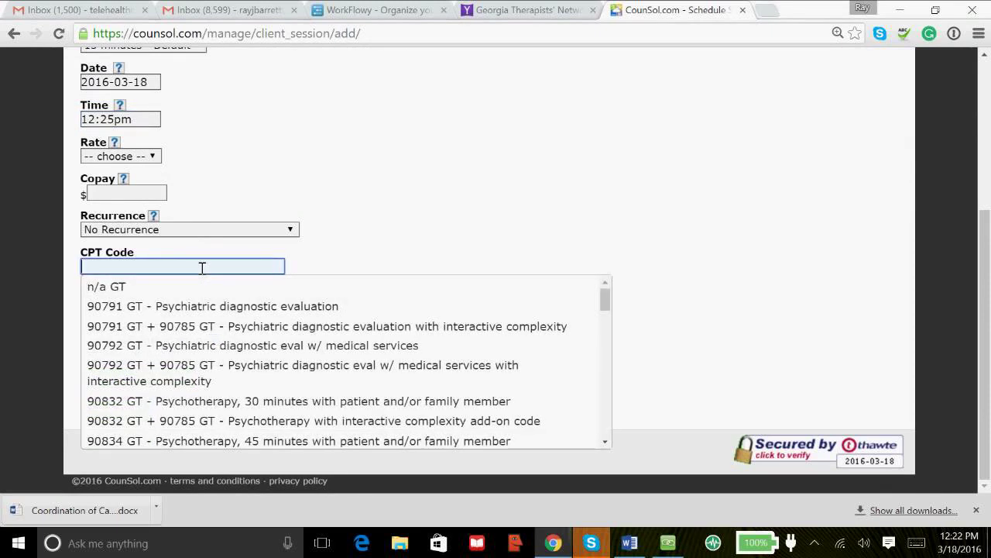
pyautogui.click(359, 168)
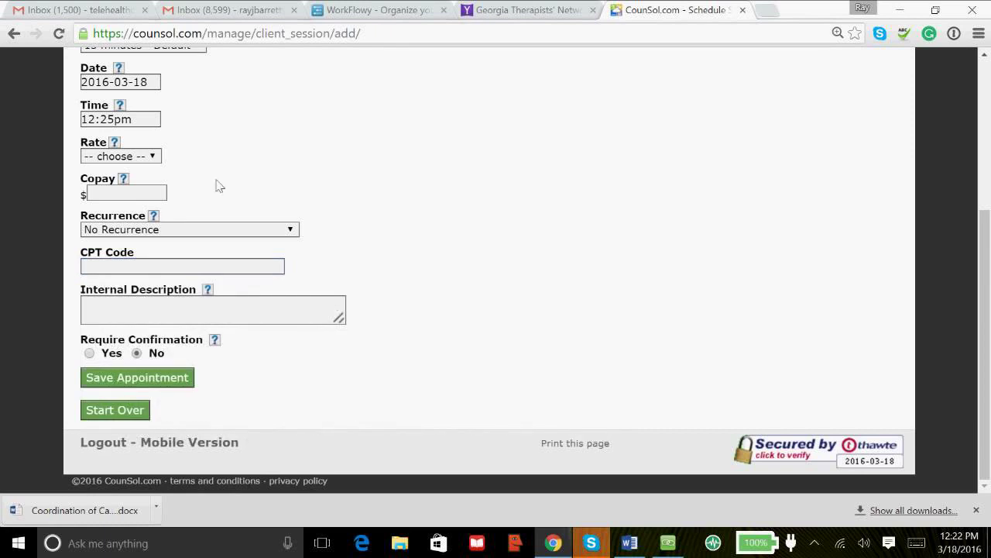
pyautogui.click(159, 158)
pyautogui.click(153, 182)
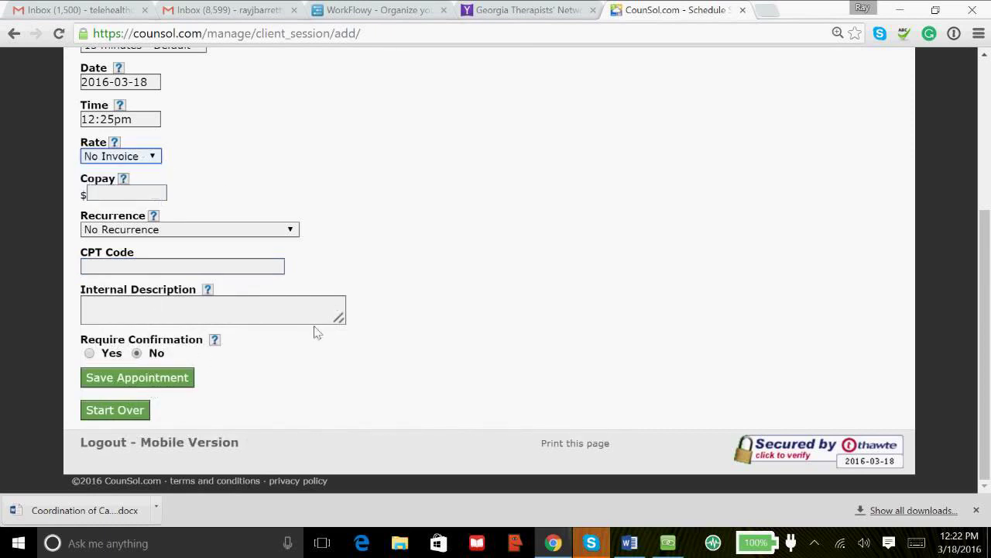
# Save the appointment and continue past the bandwidth results into the clinician's video session
pyautogui.click(173, 385)
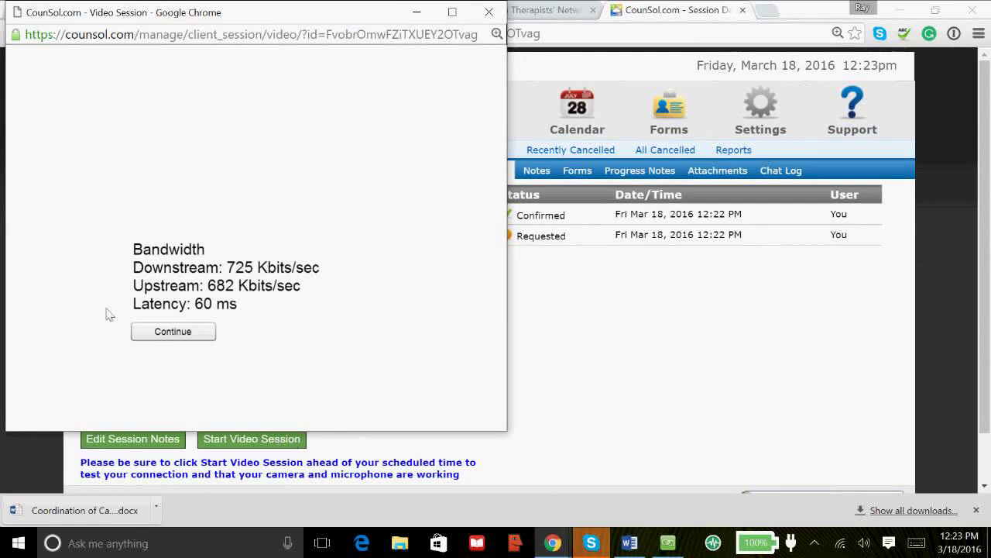
pyautogui.click(172, 331)
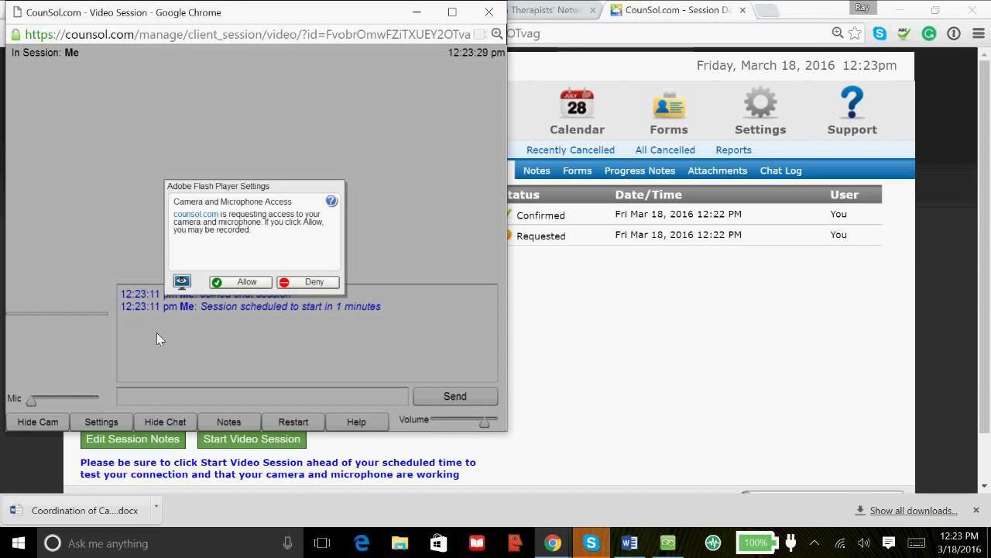
# Allow webcam access, toggle the notes panels, hide the chat and turn volume fully down
pyautogui.click(235, 283)
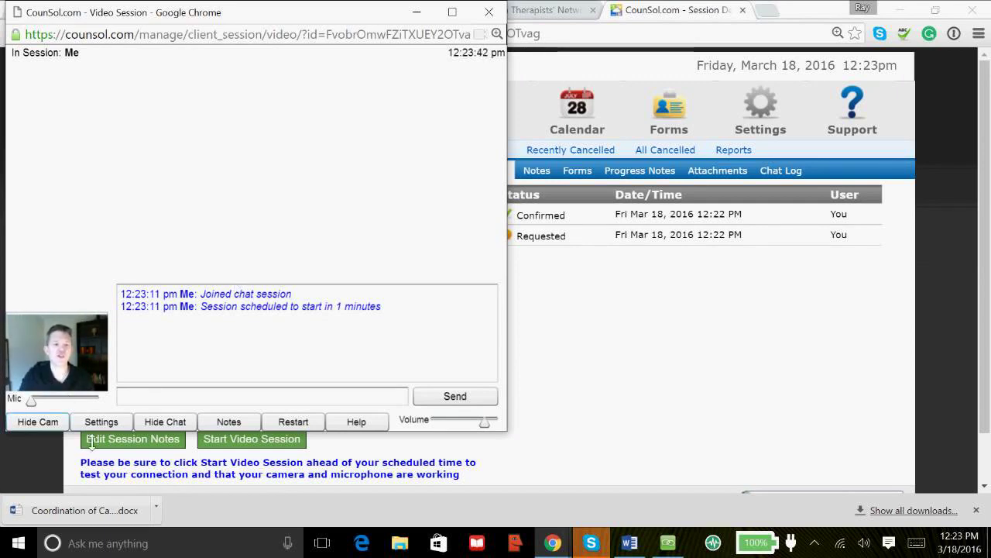
pyautogui.click(159, 404)
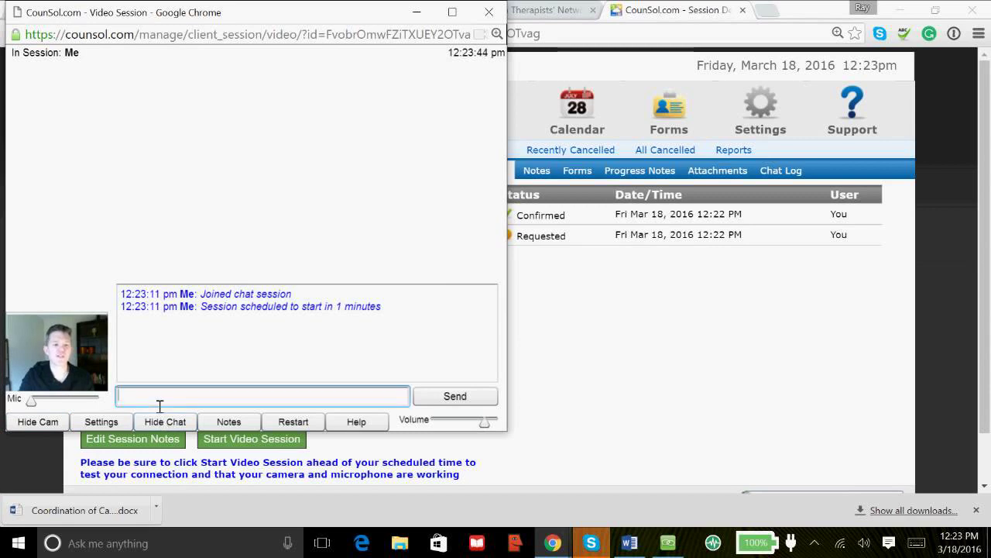
pyautogui.click(236, 425)
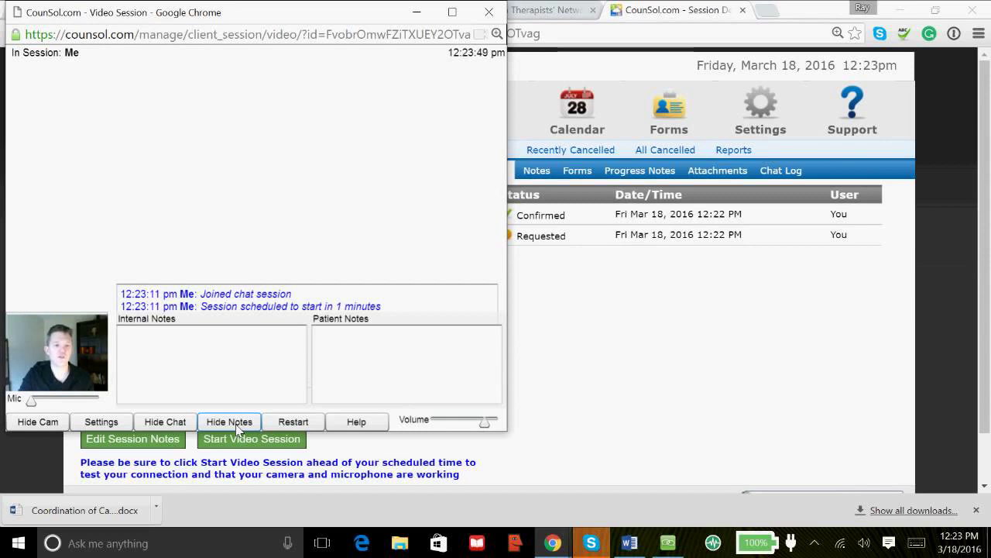
pyautogui.click(155, 419)
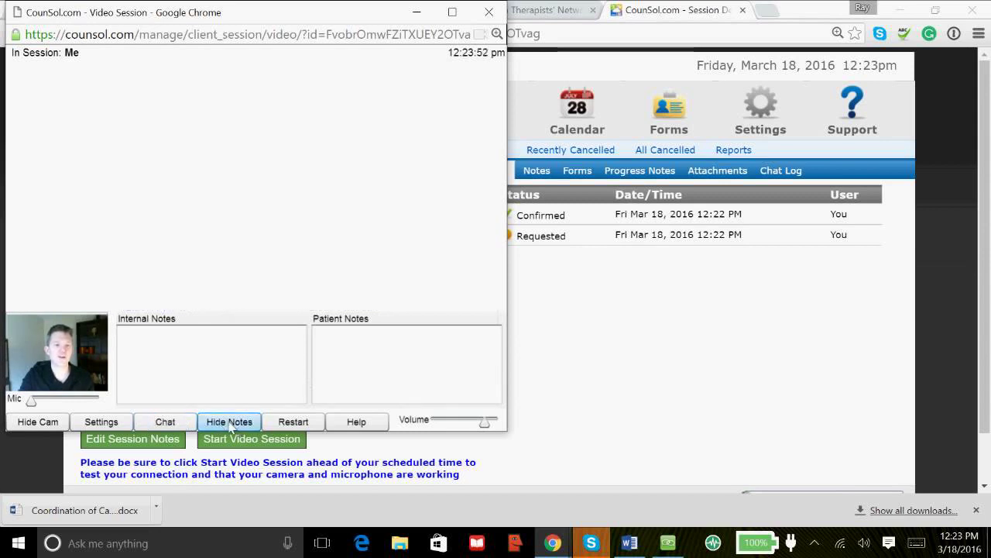
pyautogui.click(230, 423)
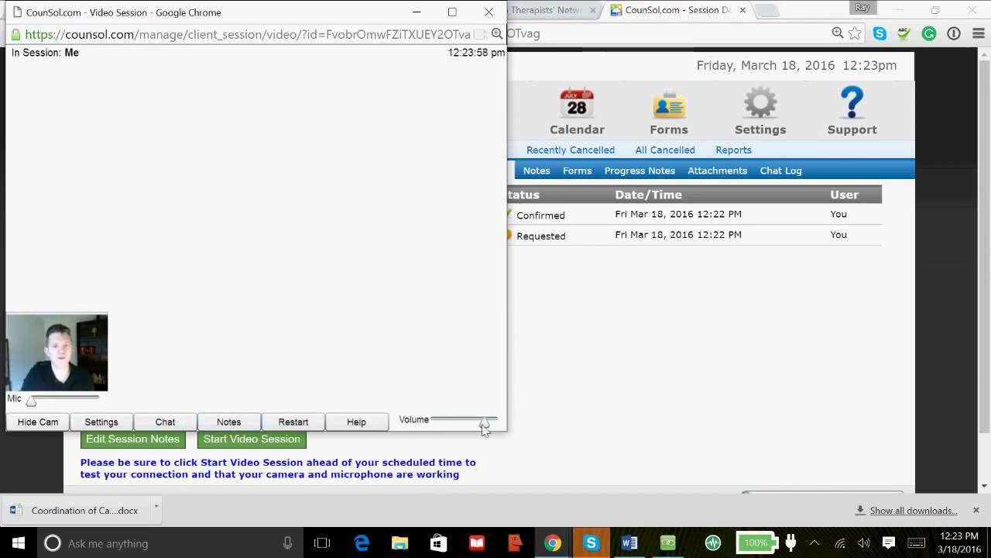
pyautogui.moveTo(484, 424); pyautogui.dragTo(417, 425)
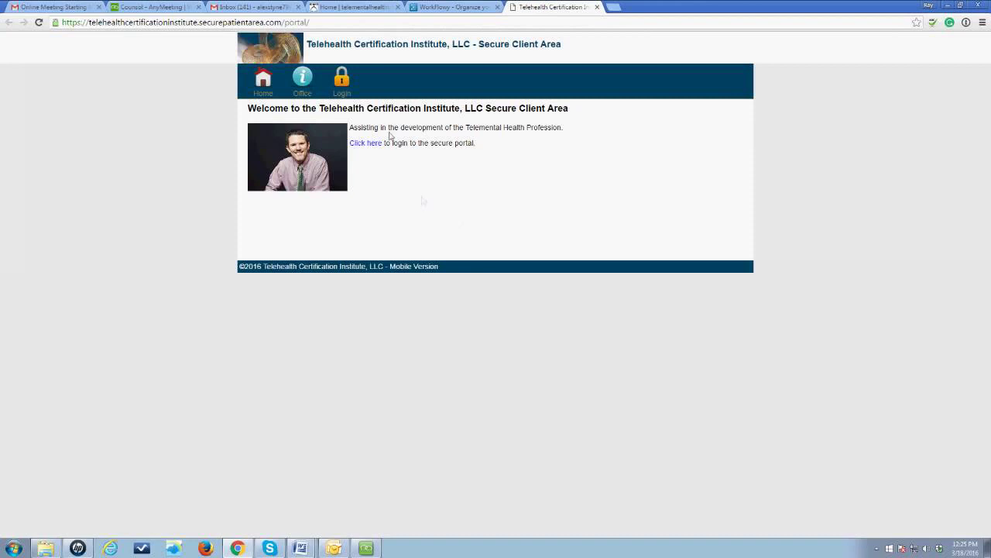
# Sign in to the client portal as the guest client and open the 12:25 PM session's details
pyautogui.click(348, 93)
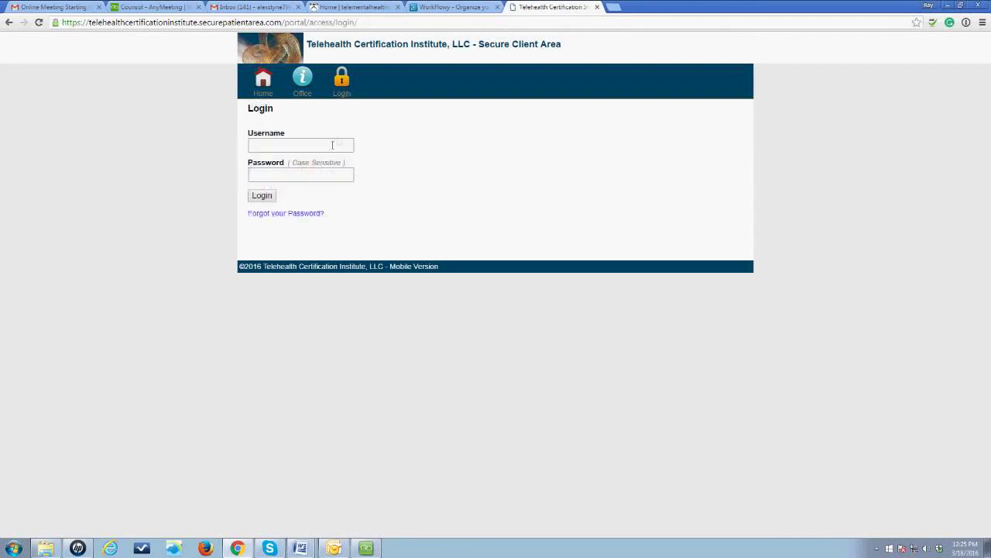
pyautogui.click(324, 148)
pyautogui.write('c')
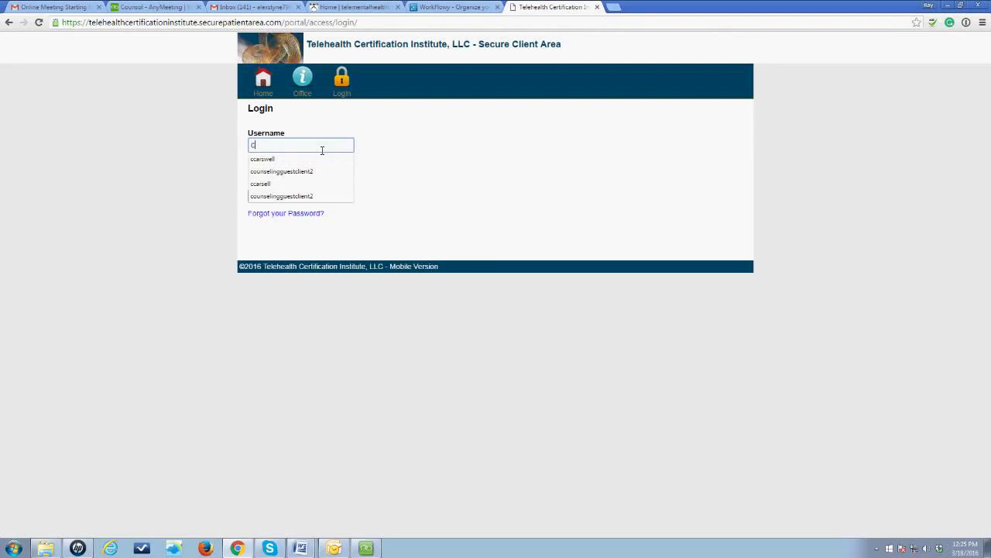
pyautogui.click(306, 172)
pyautogui.click(308, 175)
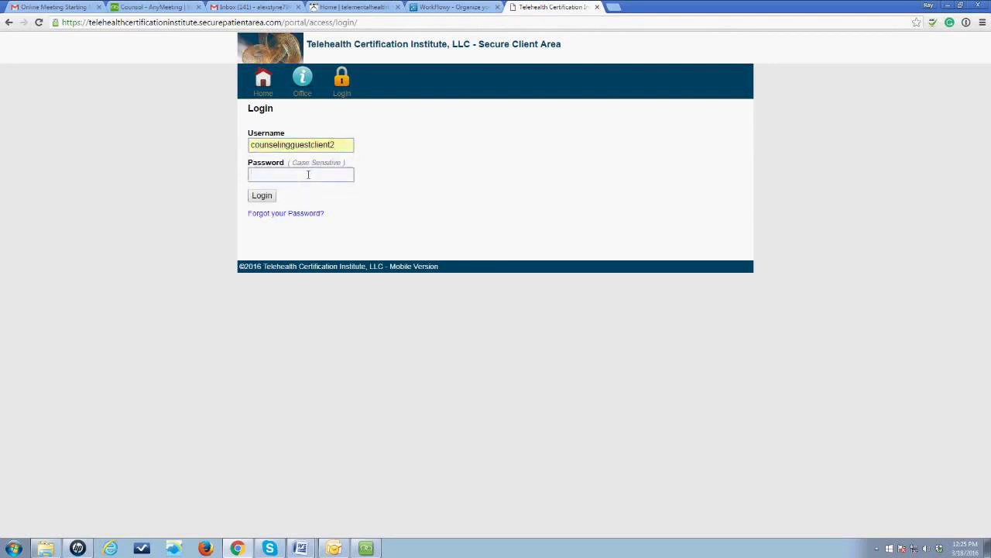
pyautogui.write('••••••••')
pyautogui.press('Return')
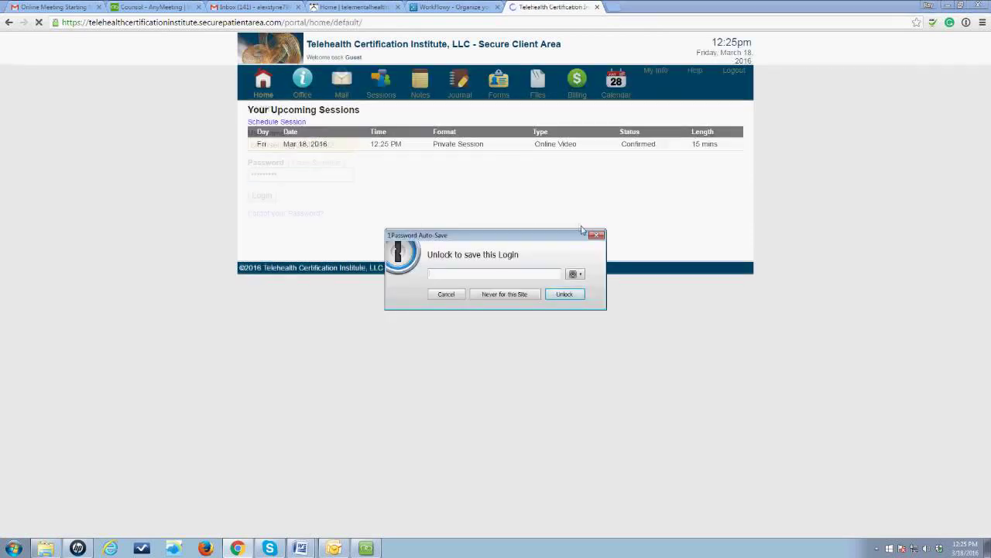
pyautogui.click(786, 184)
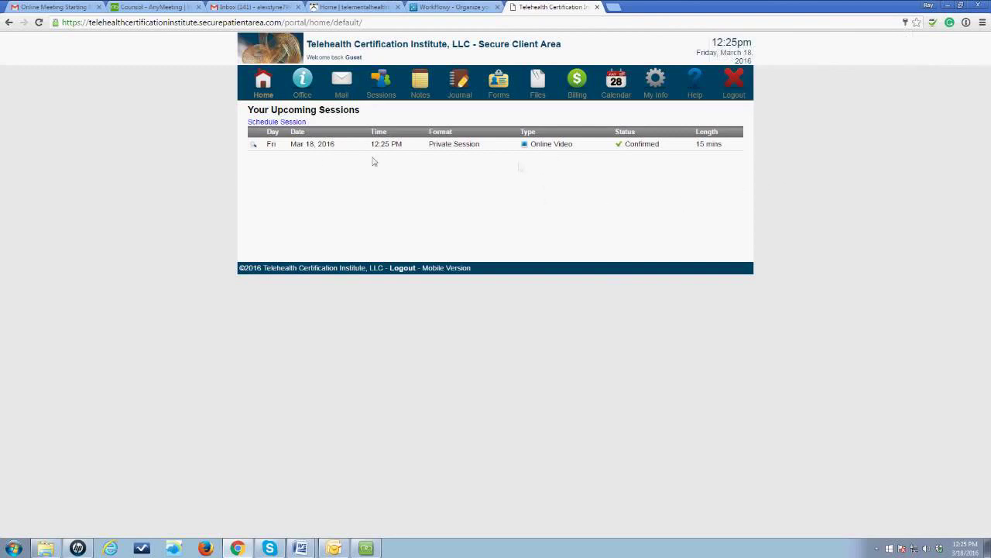
pyautogui.click(310, 147)
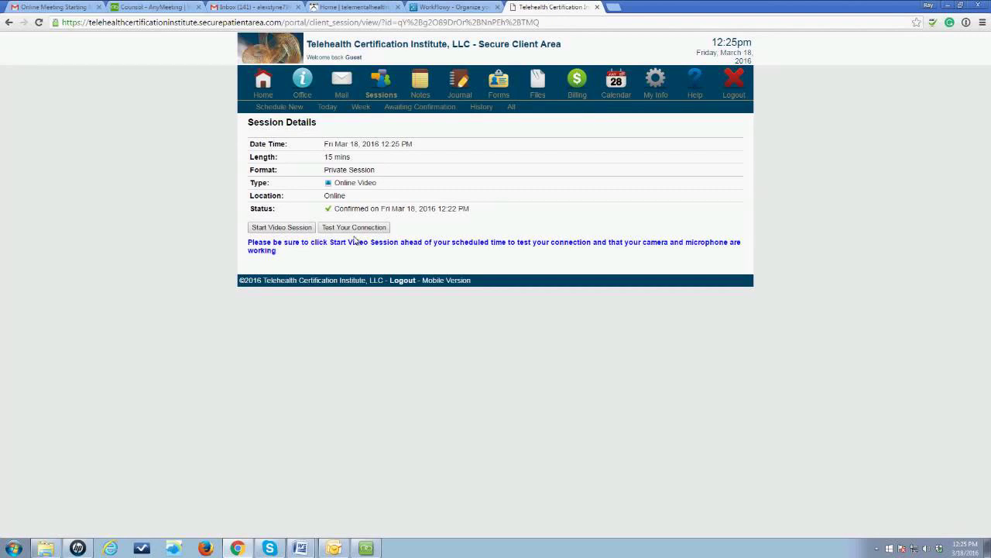
# Start the client's video session, pass the bandwidth check, and allow Chrome and Flash camera access
pyautogui.click(305, 230)
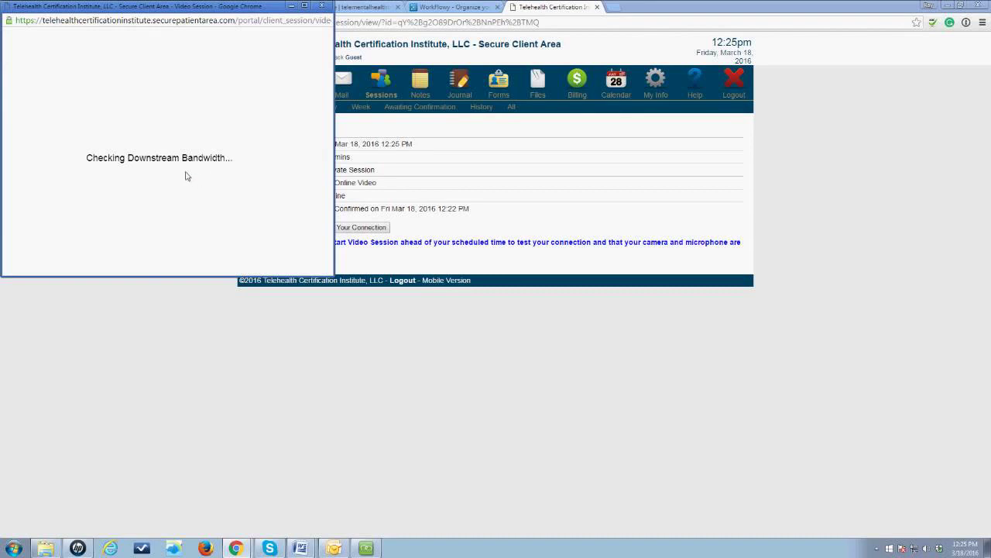
pyautogui.click(128, 207)
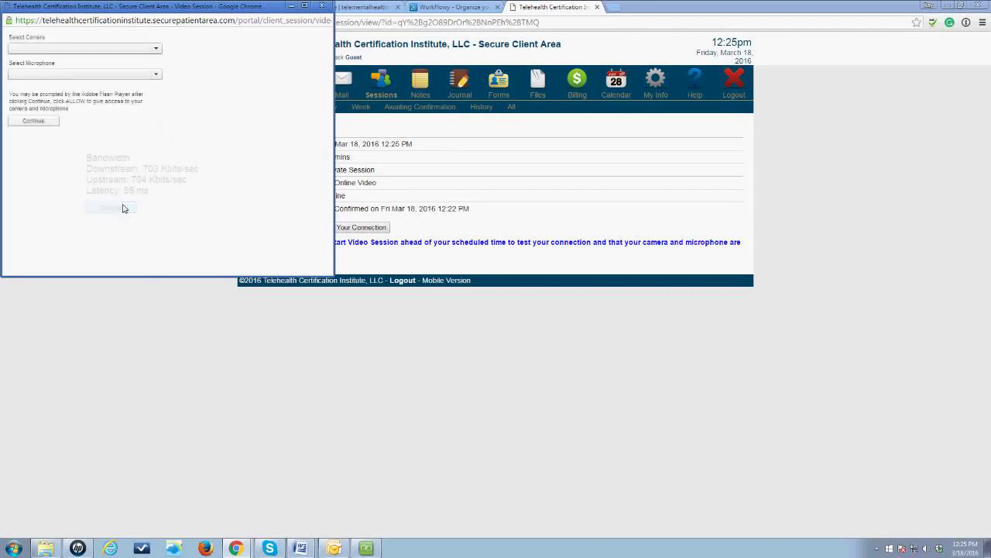
pyautogui.click(44, 121)
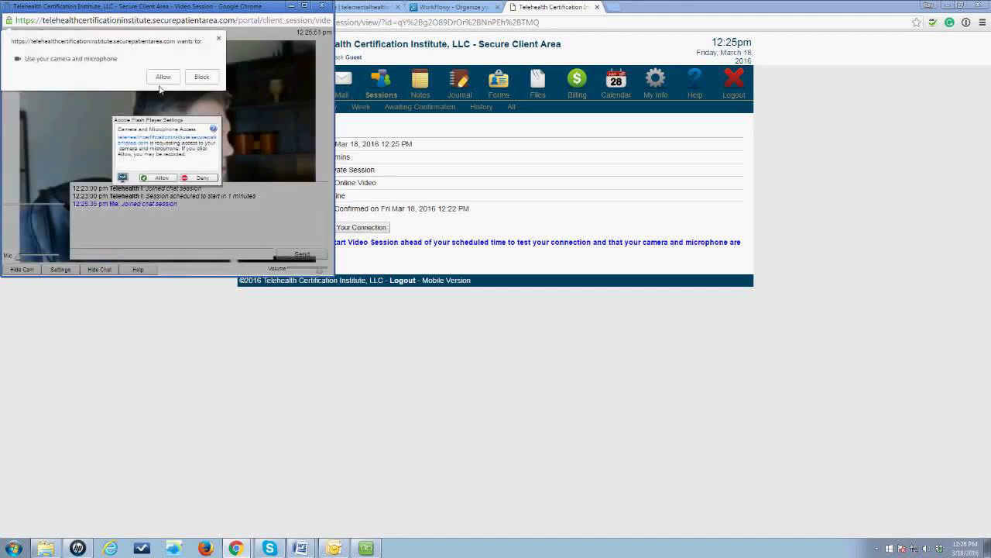
pyautogui.click(162, 75)
pyautogui.click(159, 177)
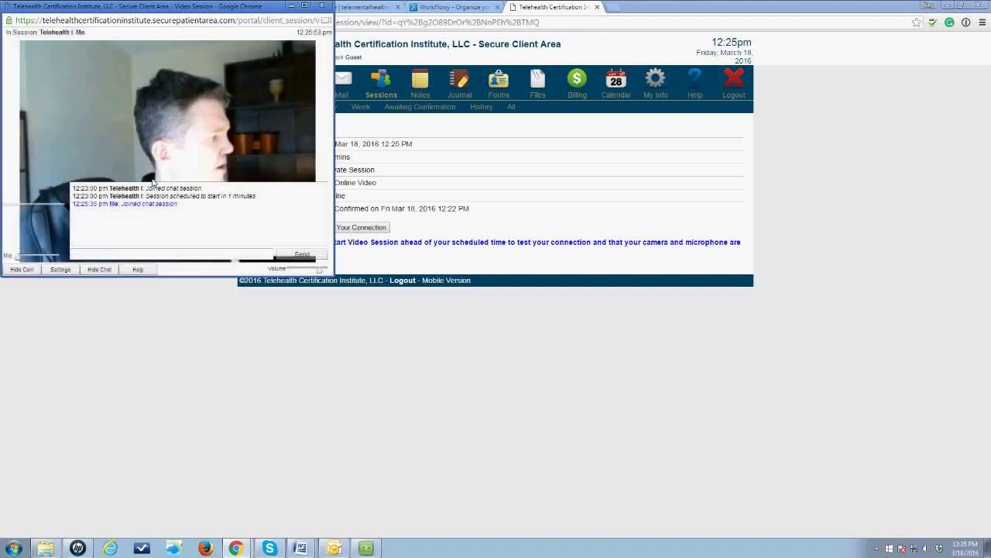
# Hide the chat log in the client's session window
pyautogui.click(100, 269)
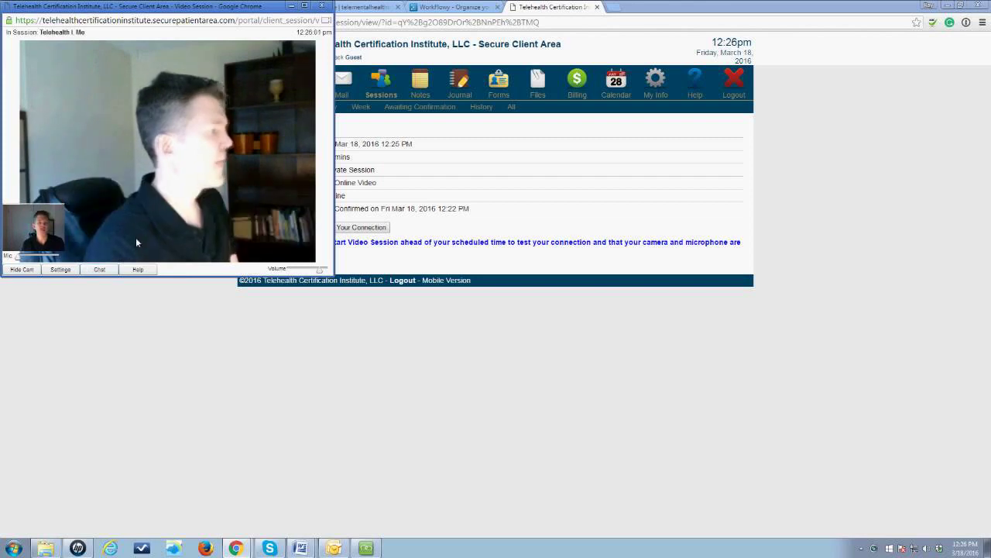